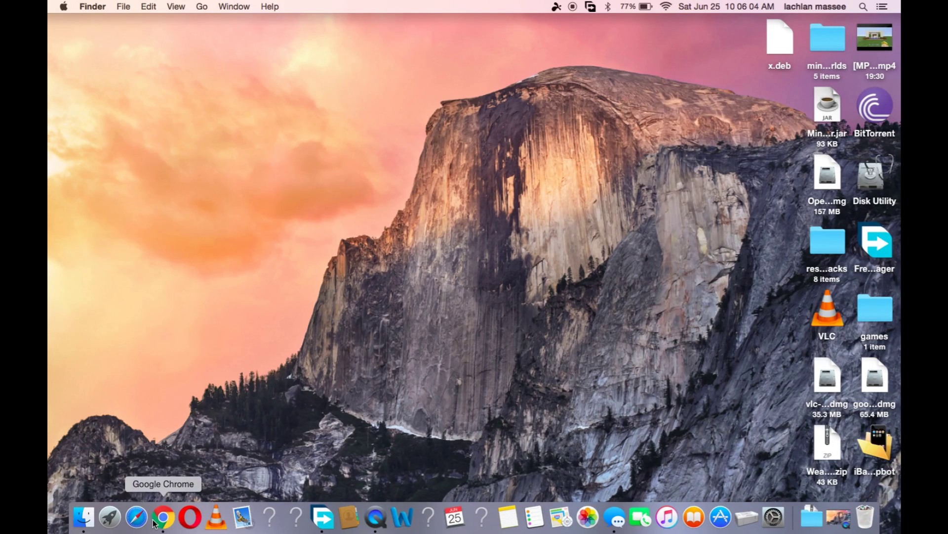
- Launch Google Chrome and load youtube.com
{"action": "left_click", "coordinate": [156, 521]}
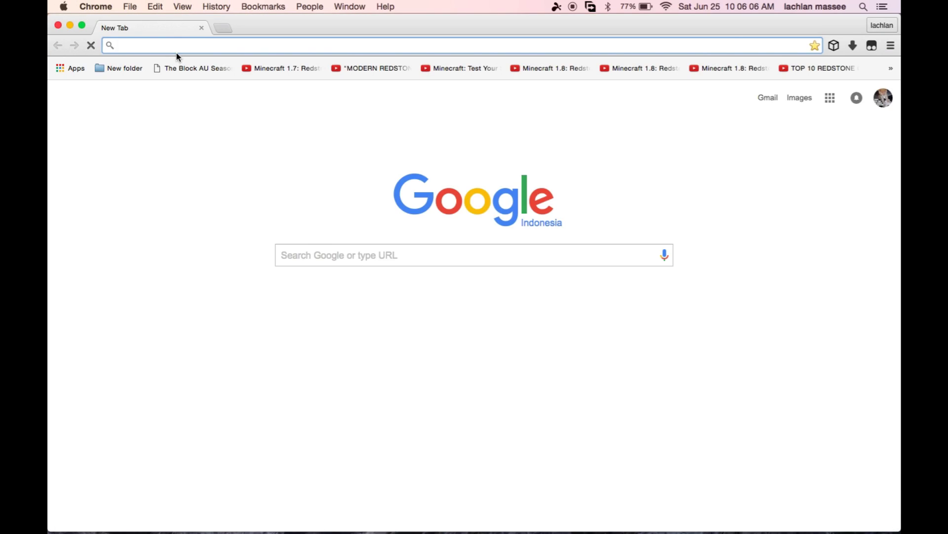
{"action": "type", "text": "youtube.com"}
{"action": "key", "text": "Return"}
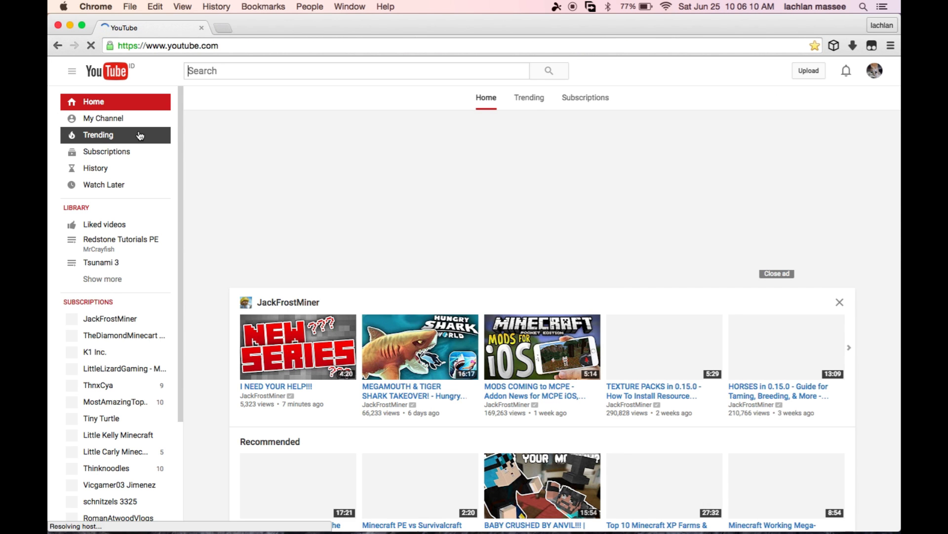
{"action": "scroll", "coordinate": [145, 375], "scroll_direction": "down", "scroll_amount": 5}
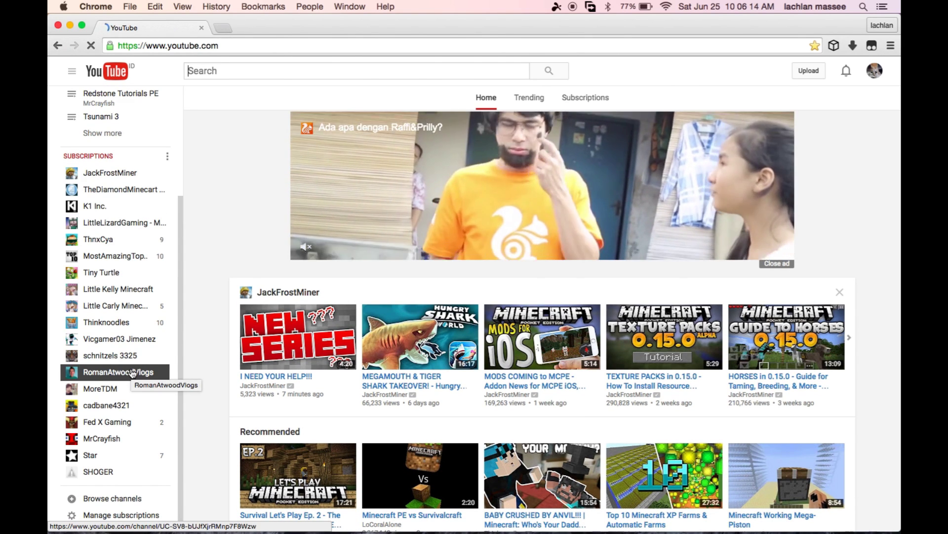
- Select RomanAtwoodVlogs from the Subscriptions list in the left sidebar
{"action": "left_click", "coordinate": [133, 371]}
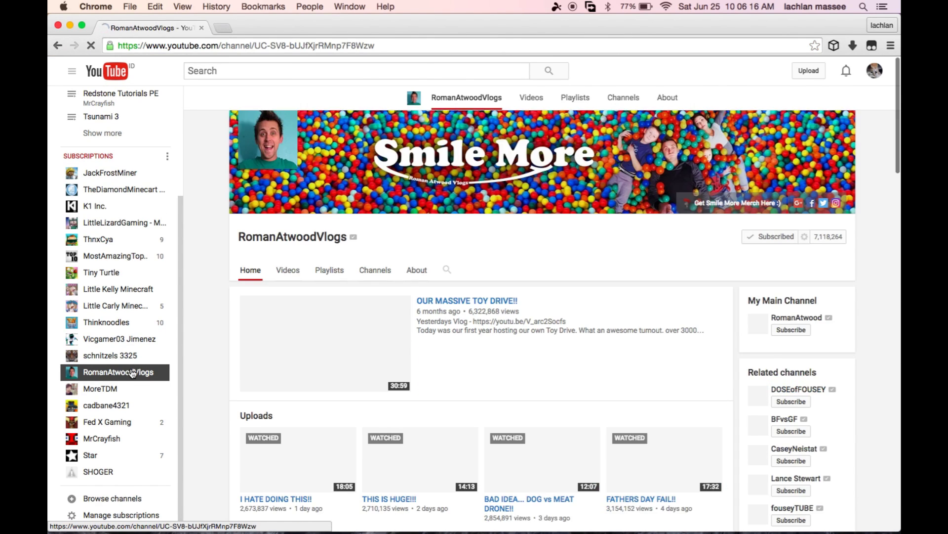